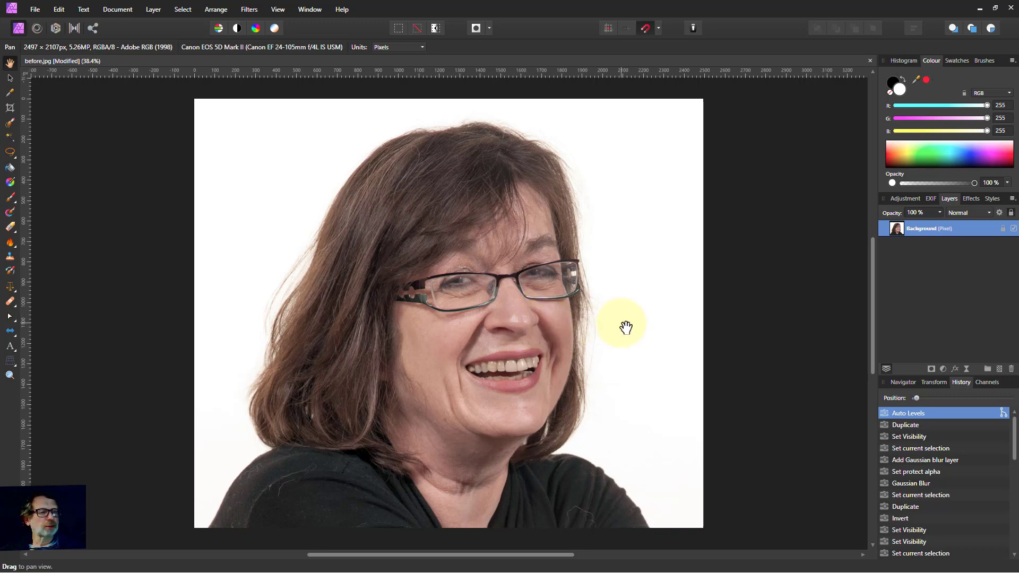
Duplicate the Background layer, hide the upper copy, and select the lower layer.
left_click(884, 230)
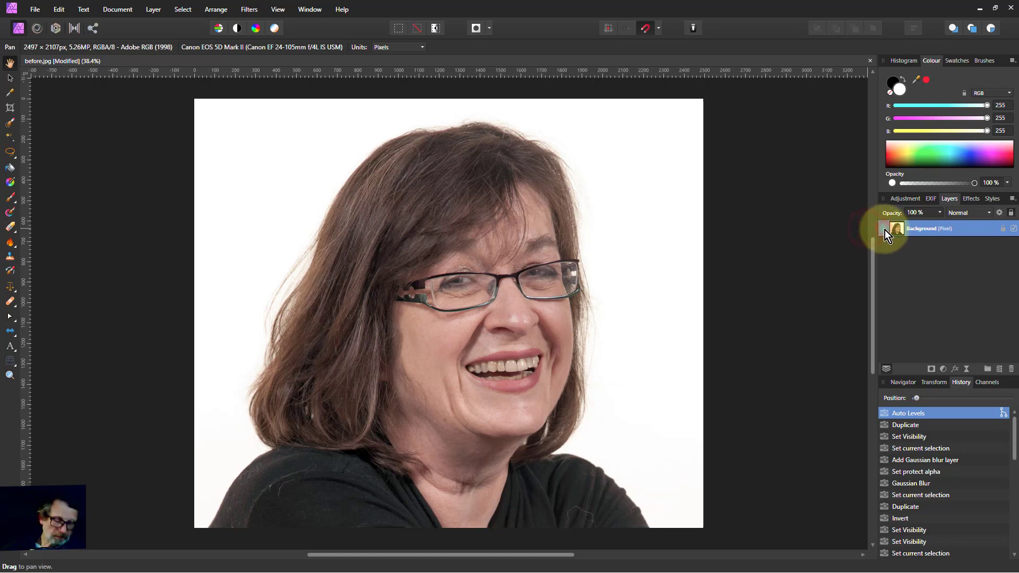
key("ctrl+j")
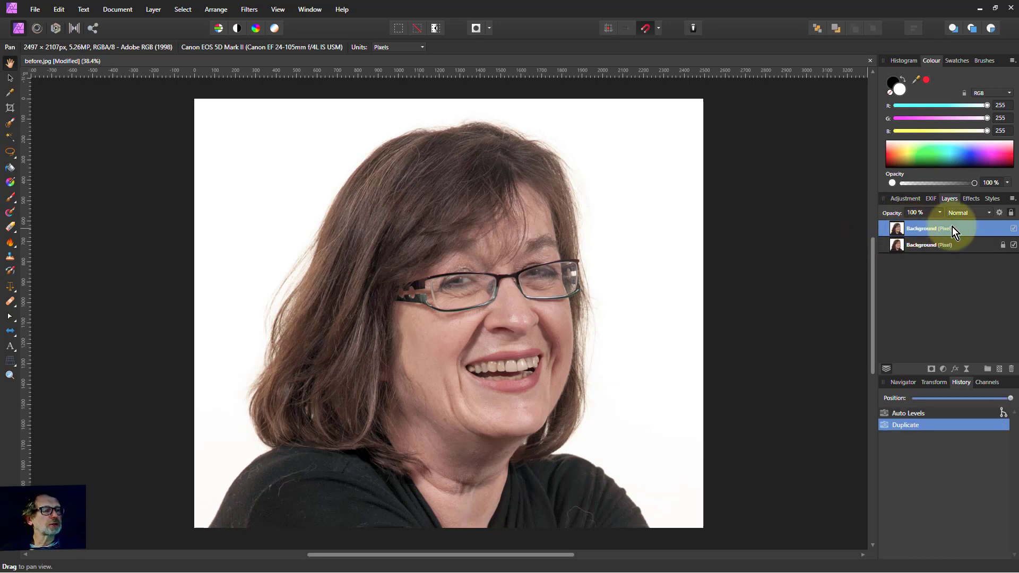
left_click(1013, 228)
left_click(903, 241)
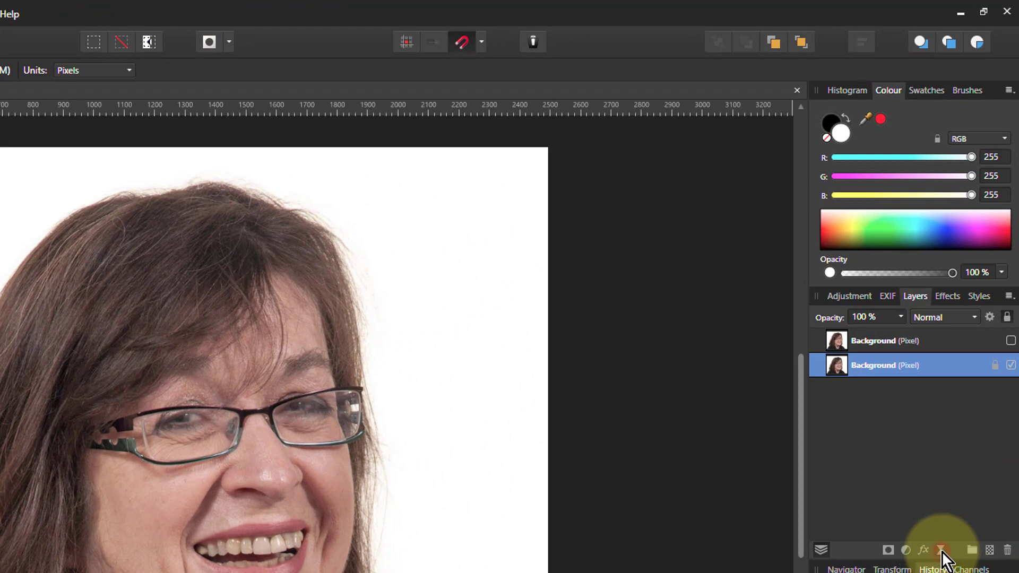
Add a live Gaussian Blur with Preserve Alpha to the lower Background layer.
left_click(941, 551)
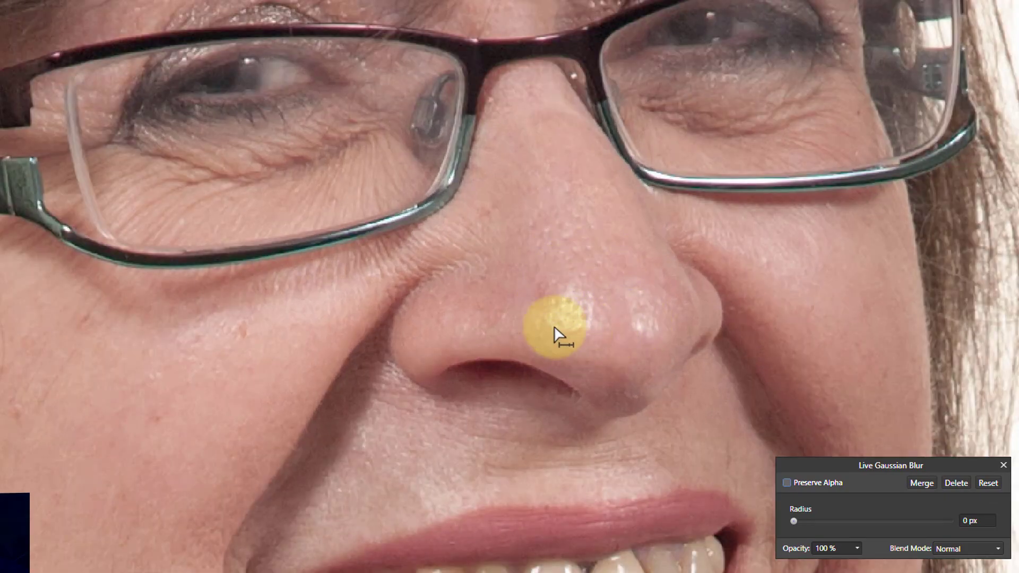
left_click(787, 483)
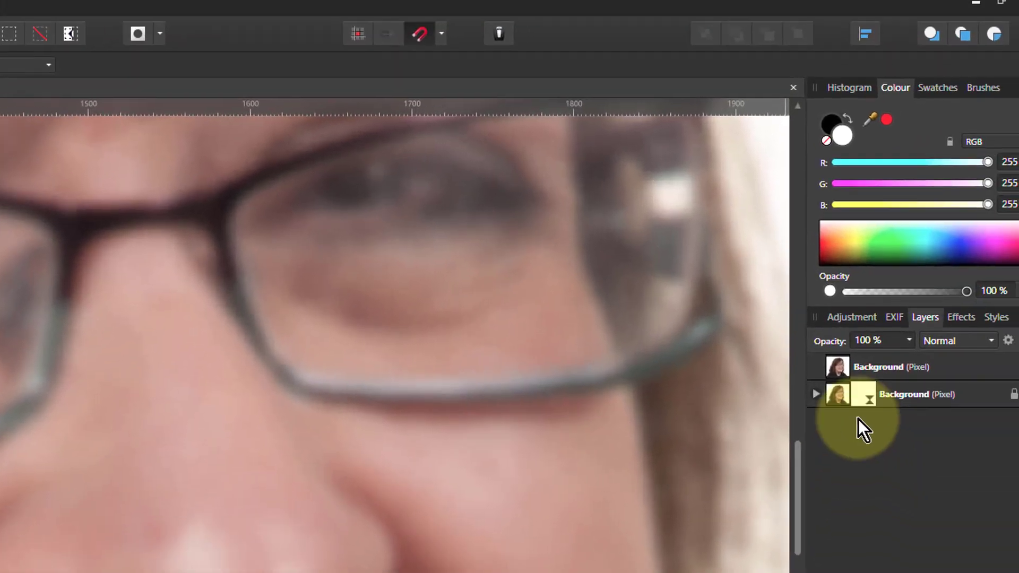
Duplicate the blurred Background layer and invert the copy's colours.
left_click(817, 402)
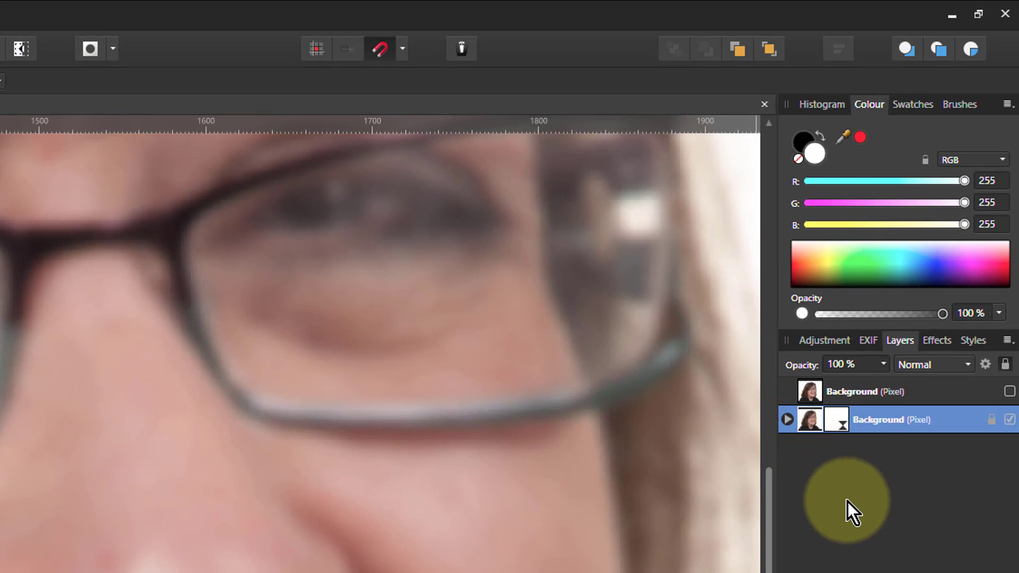
key("ctrl+j")
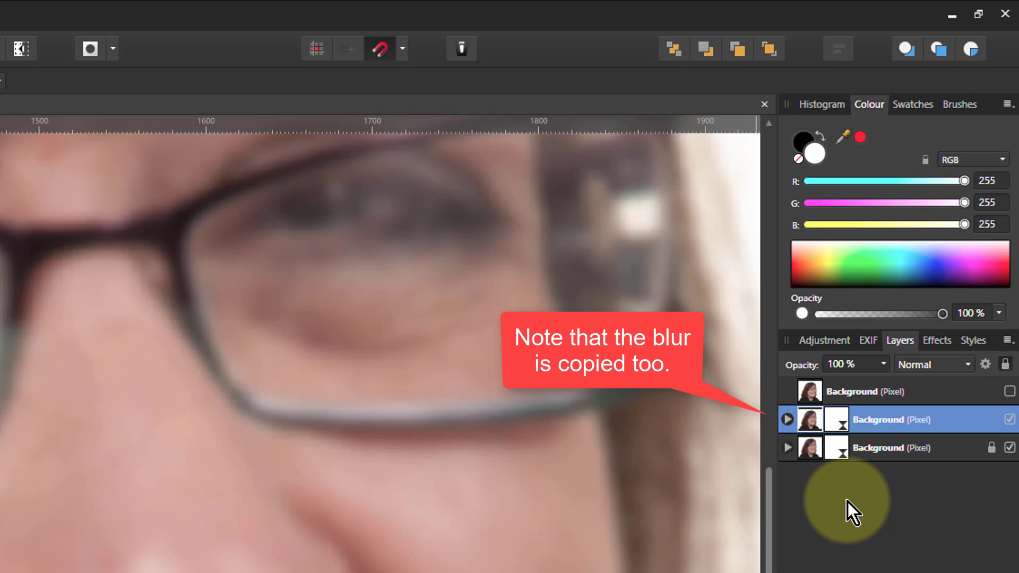
key("ctrl+i")
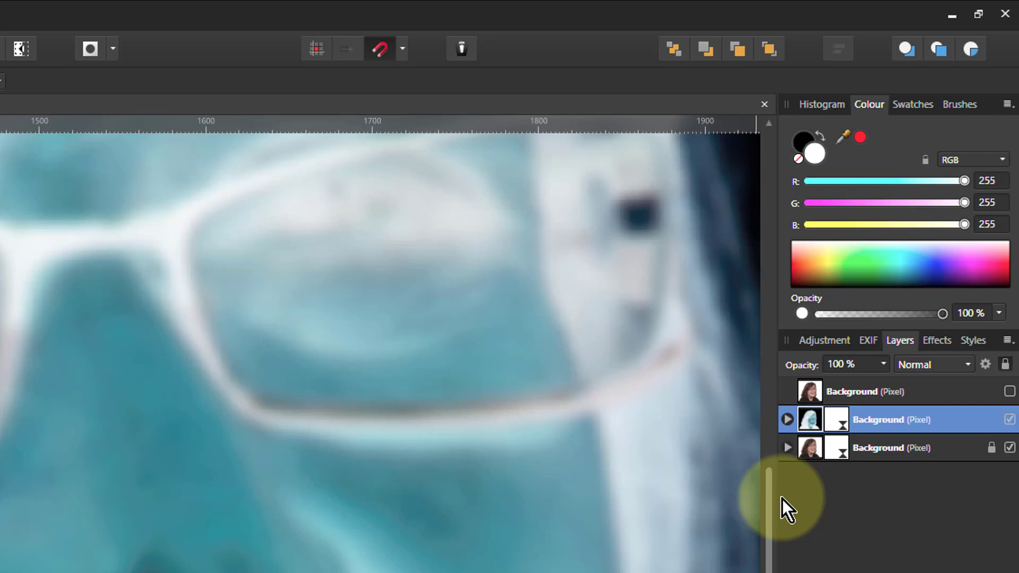
key("ctrl+0")
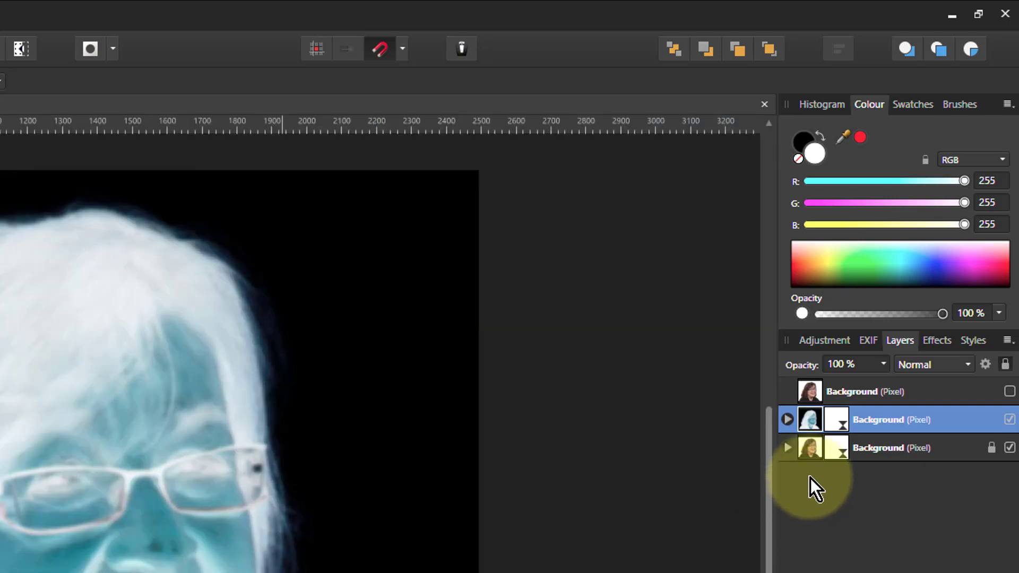
Hide the lower blurred layer and show the top original layer at 50% opacity.
left_click(1008, 449)
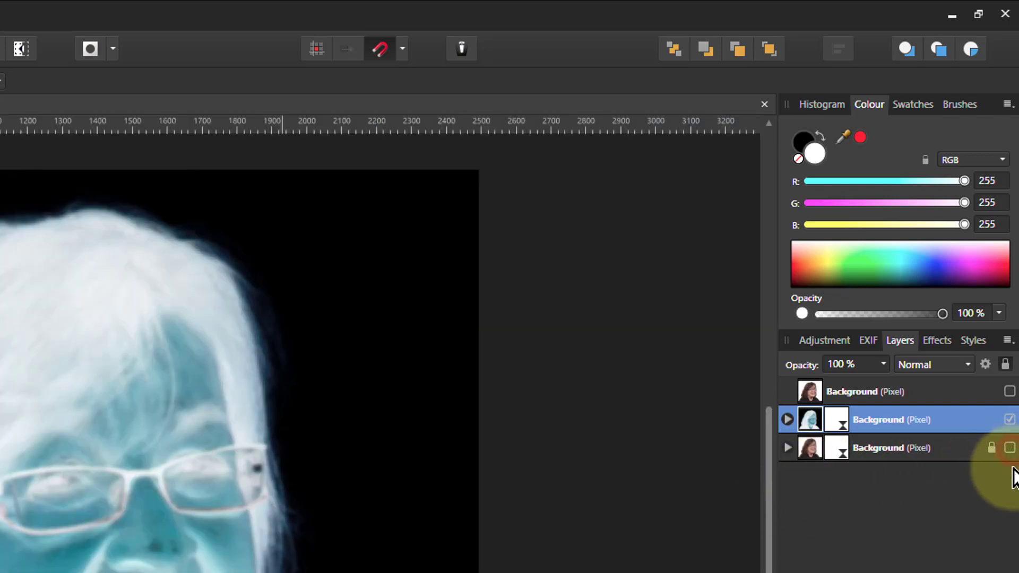
left_click(1010, 391)
left_click(836, 388)
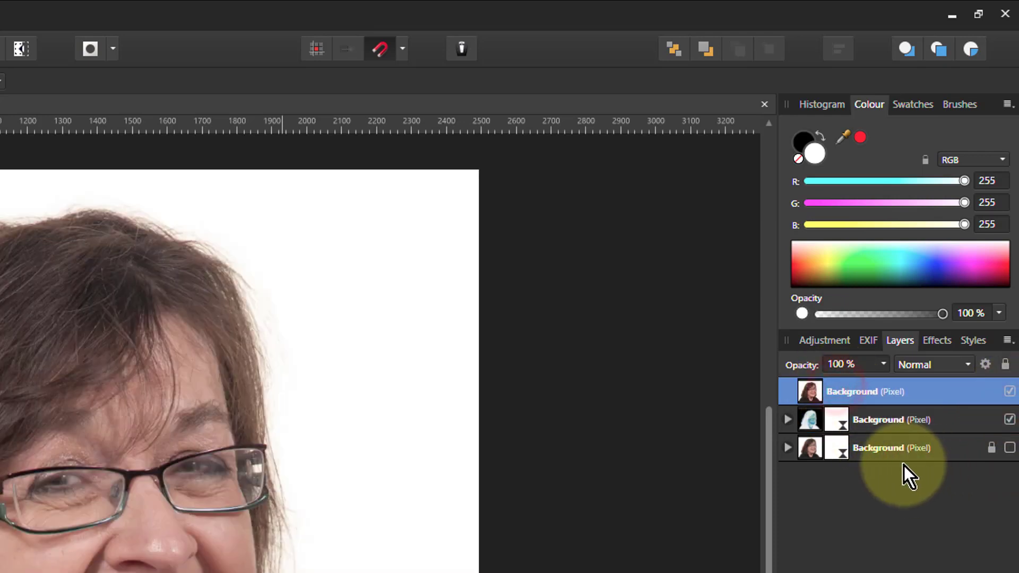
left_click(883, 365)
left_click_drag(888, 386, 824, 386)
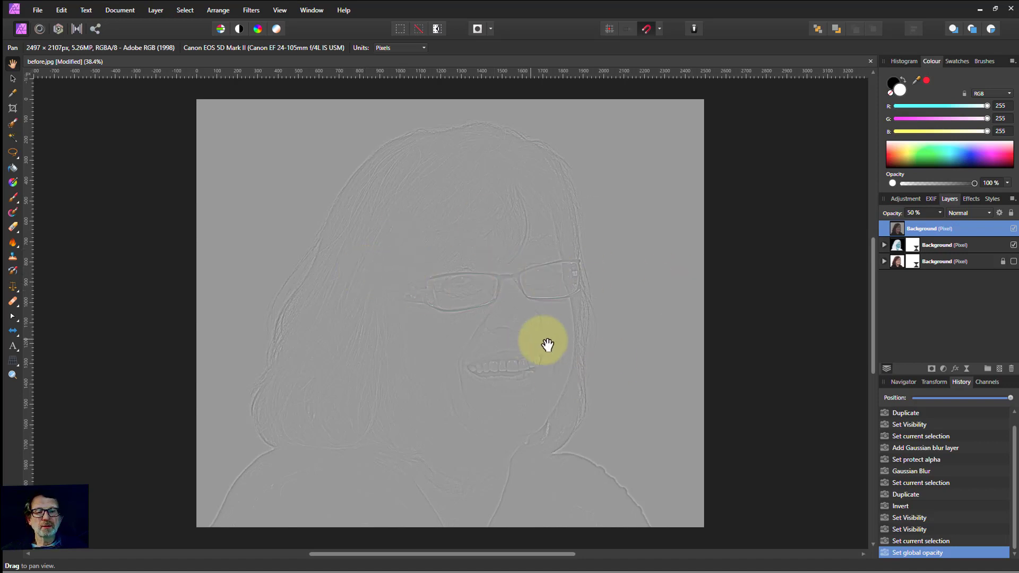
Group the top original with the inverted layer in Linear Light mode, then show the blurred Background.
left_click(953, 246, "ctrl")
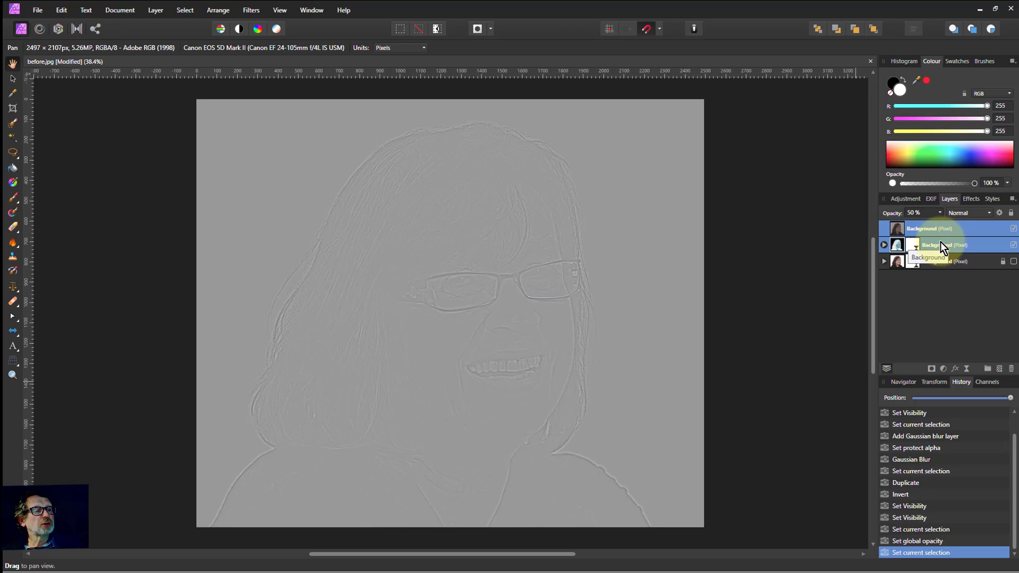
key("ctrl+g")
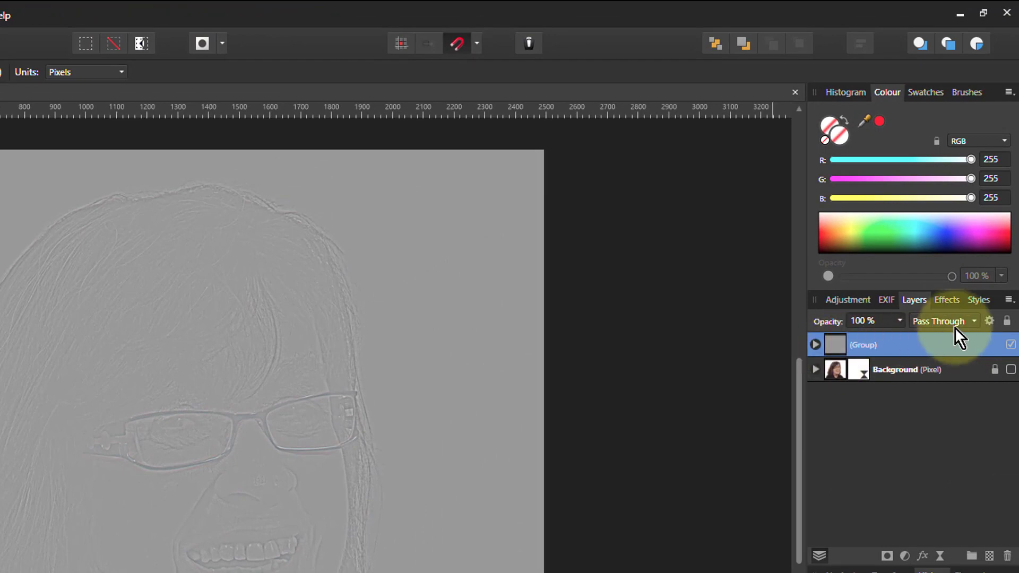
left_click(951, 322)
scroll(947, 470, "down", 1)
scroll(944, 475, "down", 2)
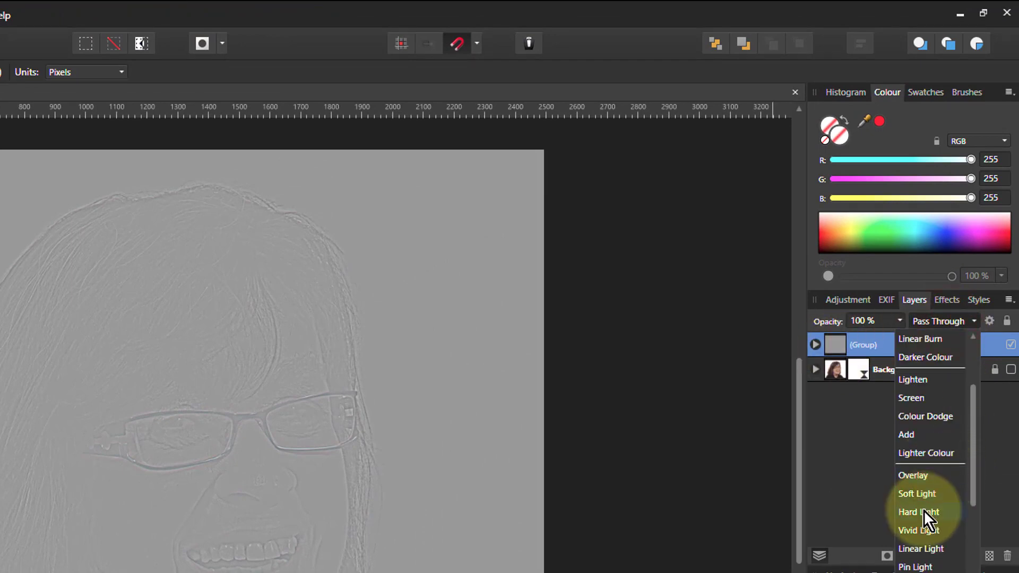
left_click(920, 550)
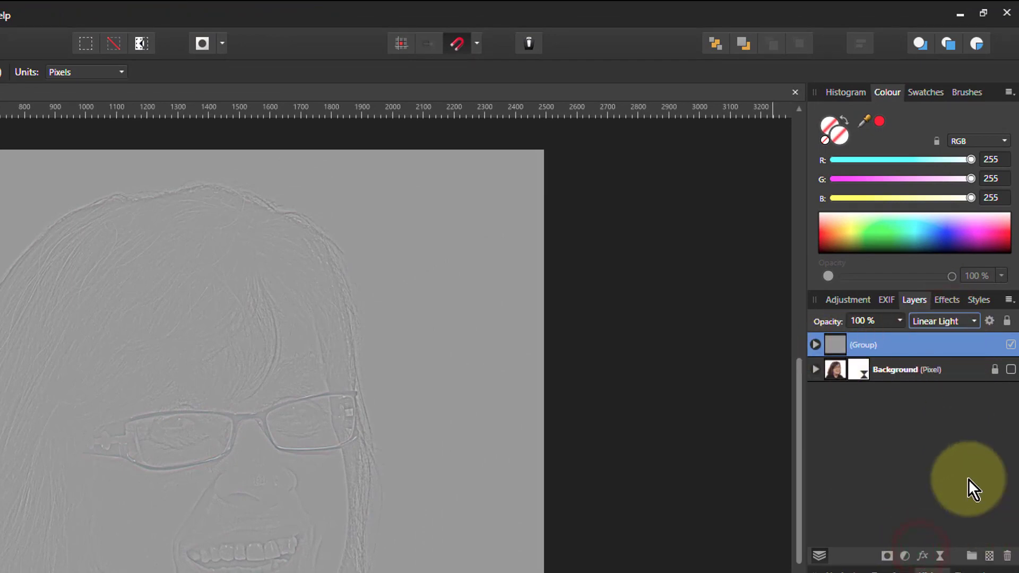
left_click(839, 343)
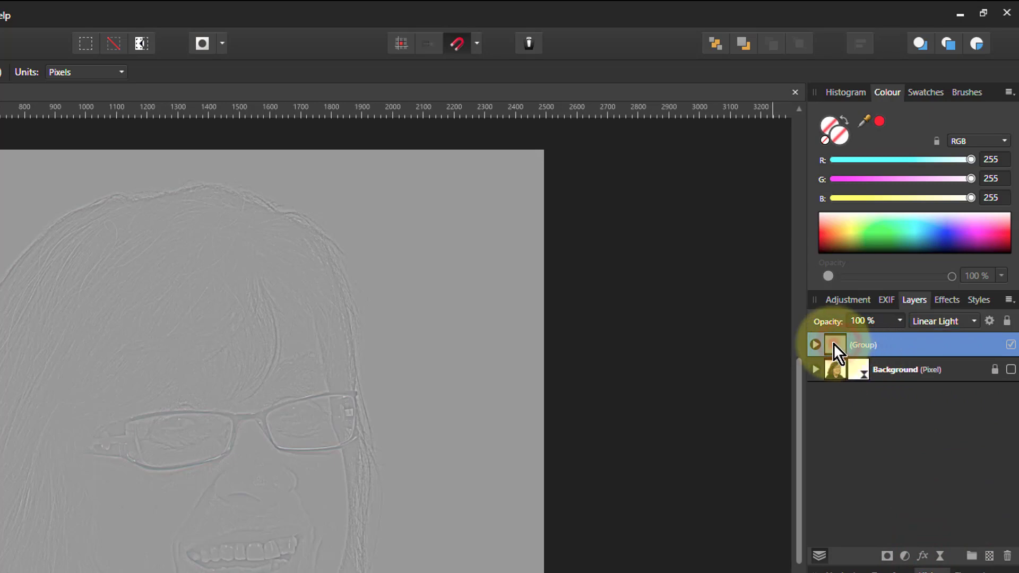
left_click(1011, 370)
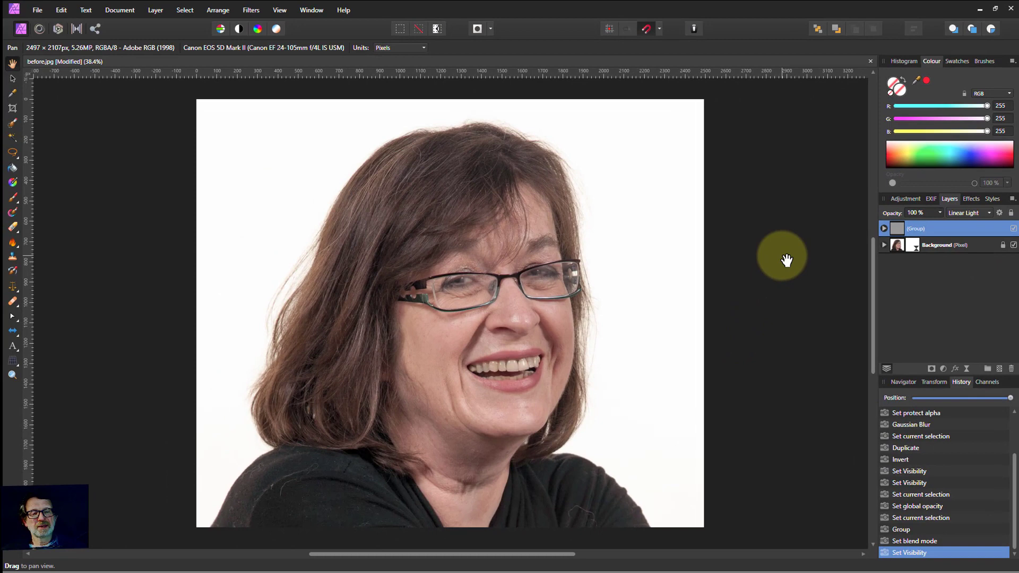
Group the Linear Light group with the blurred Background, then hide that Background layer.
left_click(957, 249, "shift")
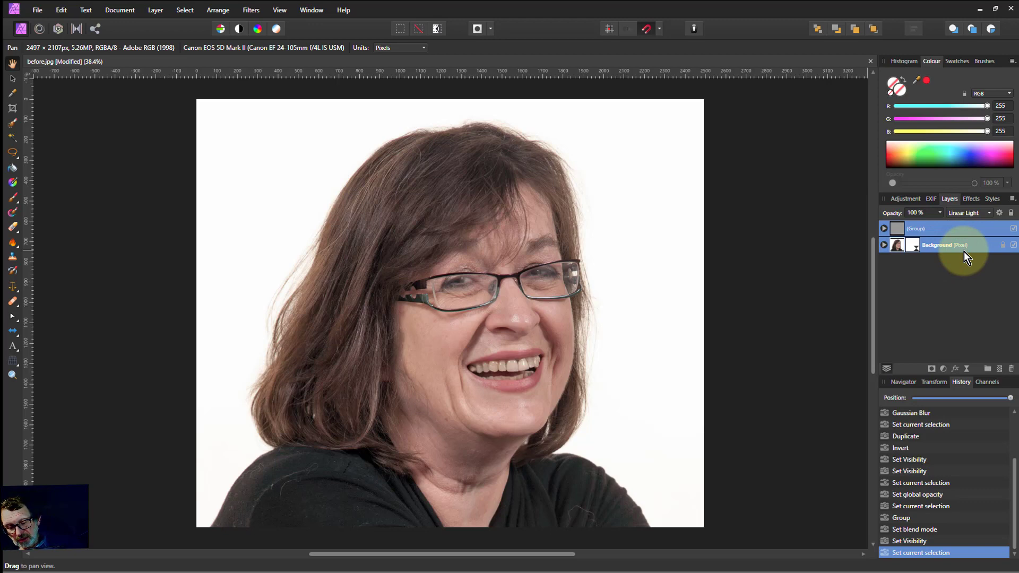
key("ctrl+g")
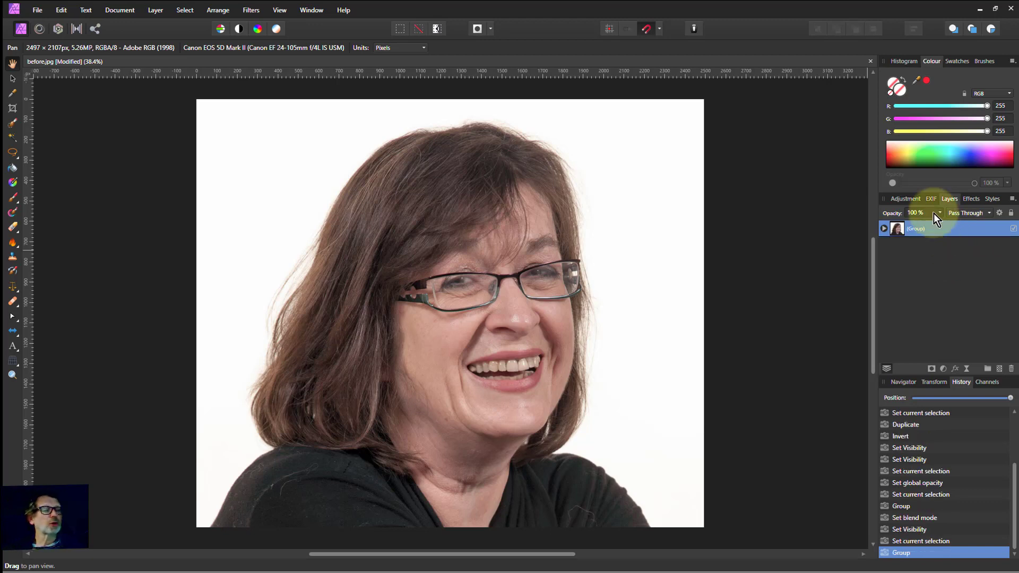
left_click(883, 229)
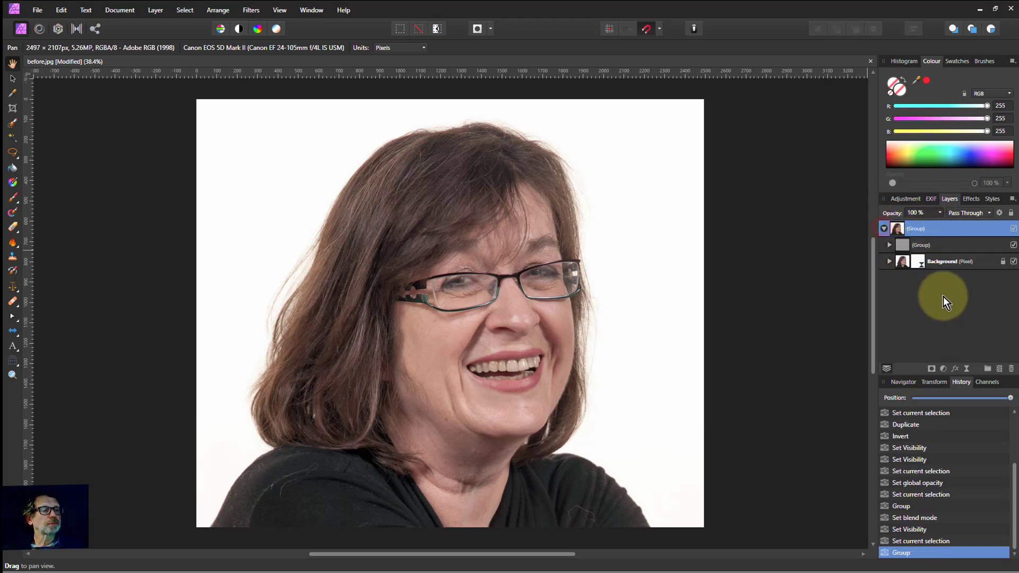
left_click(1013, 262)
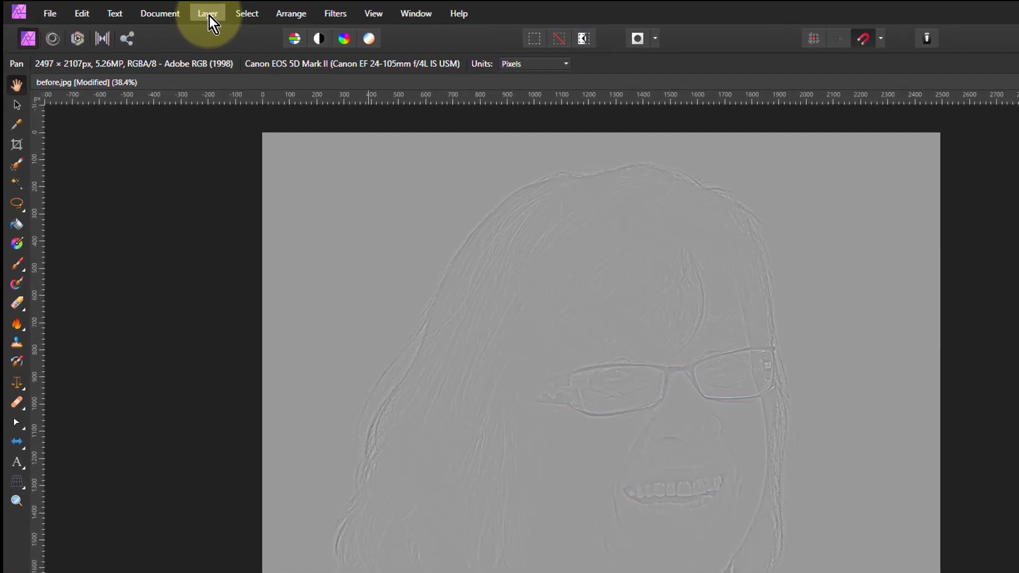
Merge visible layers into a new layer named High Frequency.
left_click(156, 11)
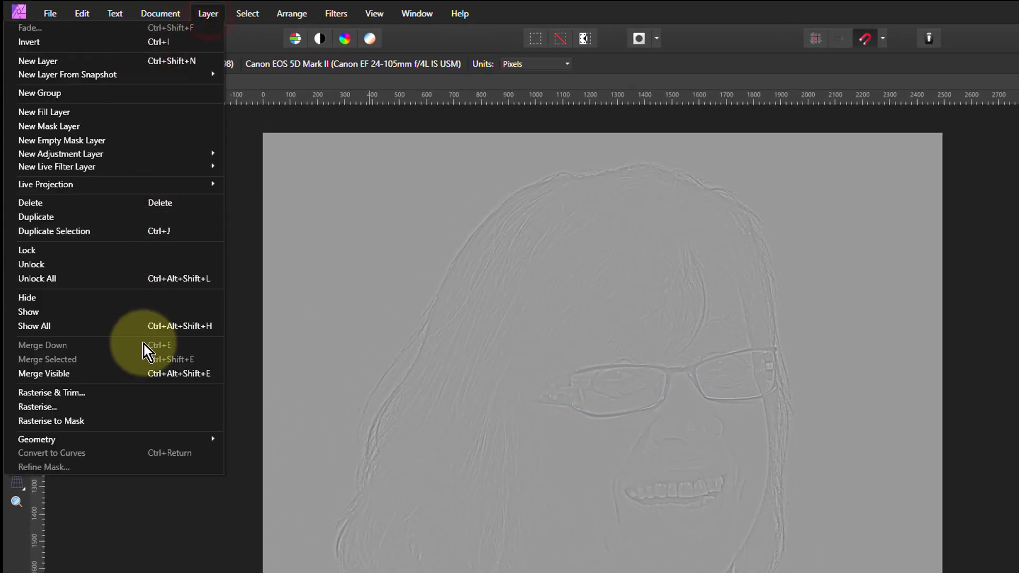
left_click(150, 374)
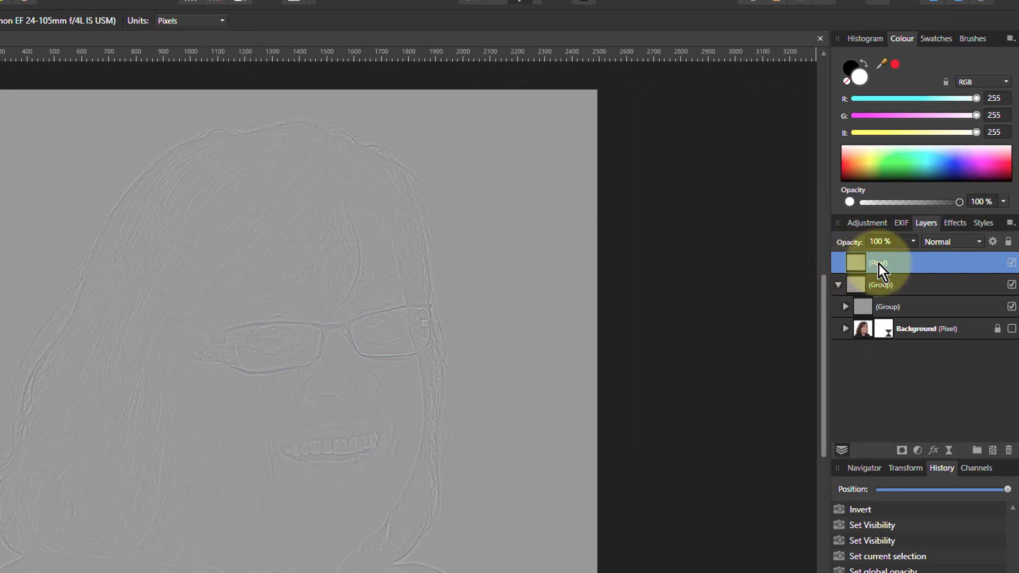
double_click(879, 263)
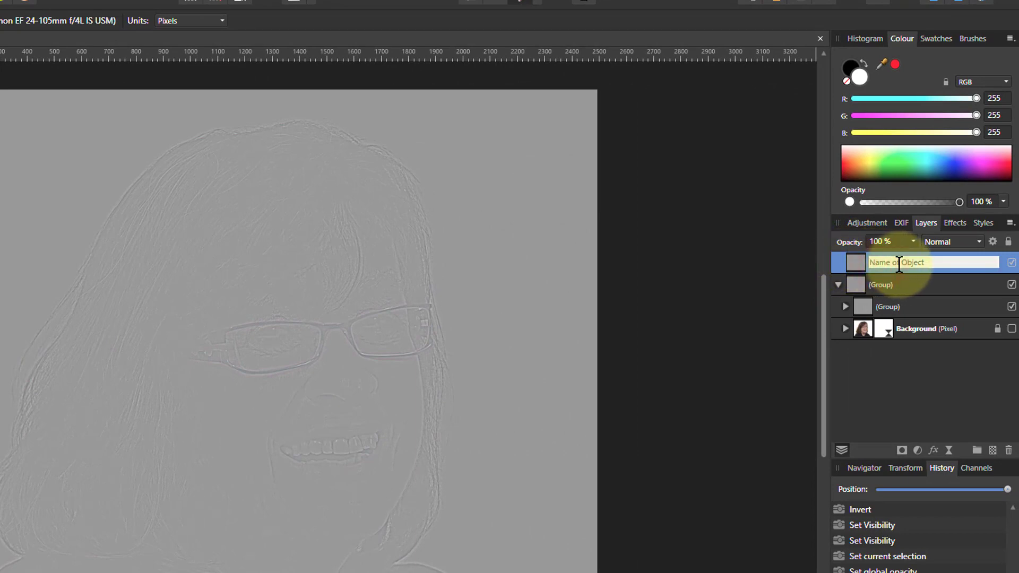
type("High Frequency")
key("Return")
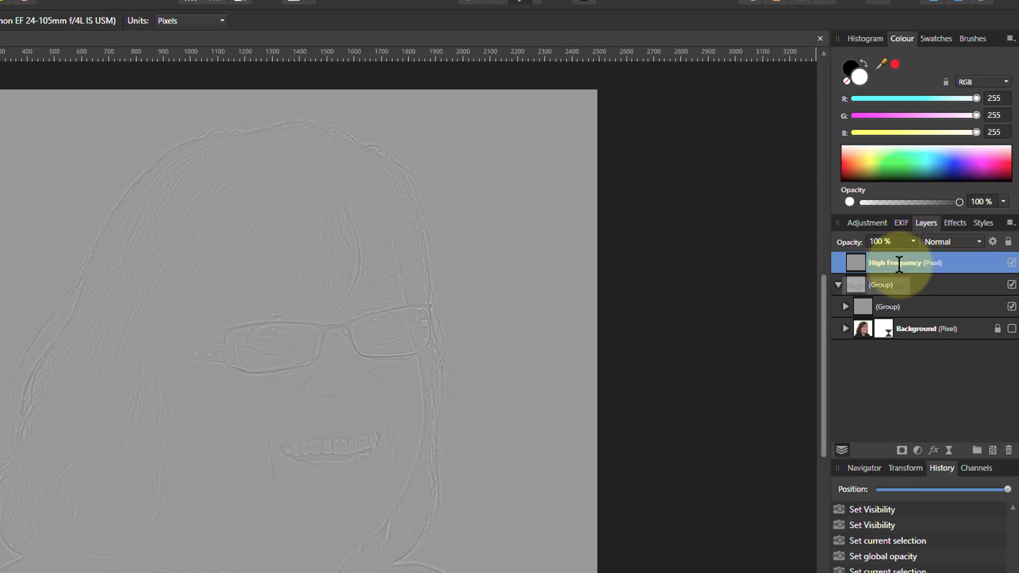
Hide High Frequency and the inner detail group, and show the original Background photo.
left_click(1011, 263)
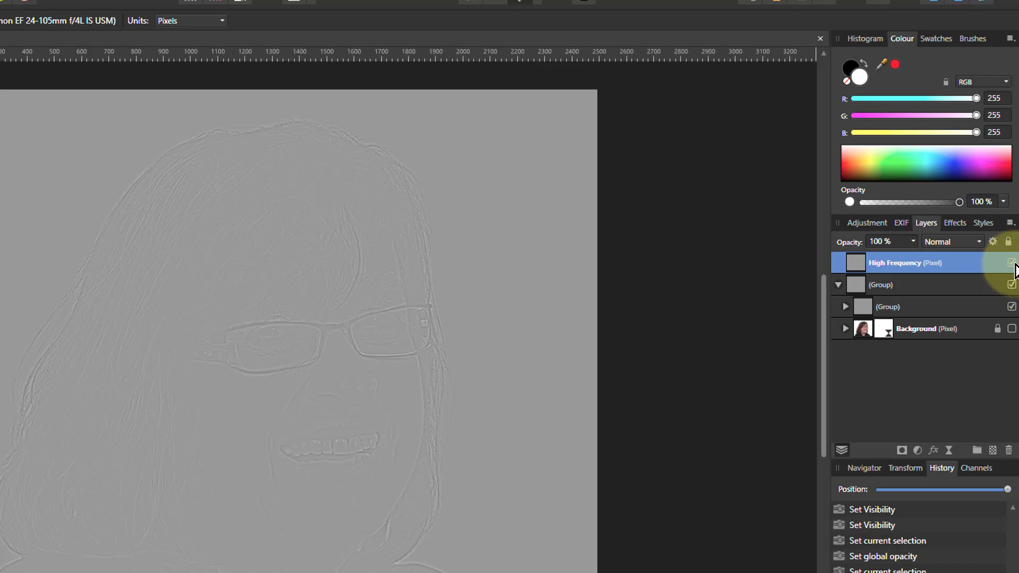
left_click(1011, 307)
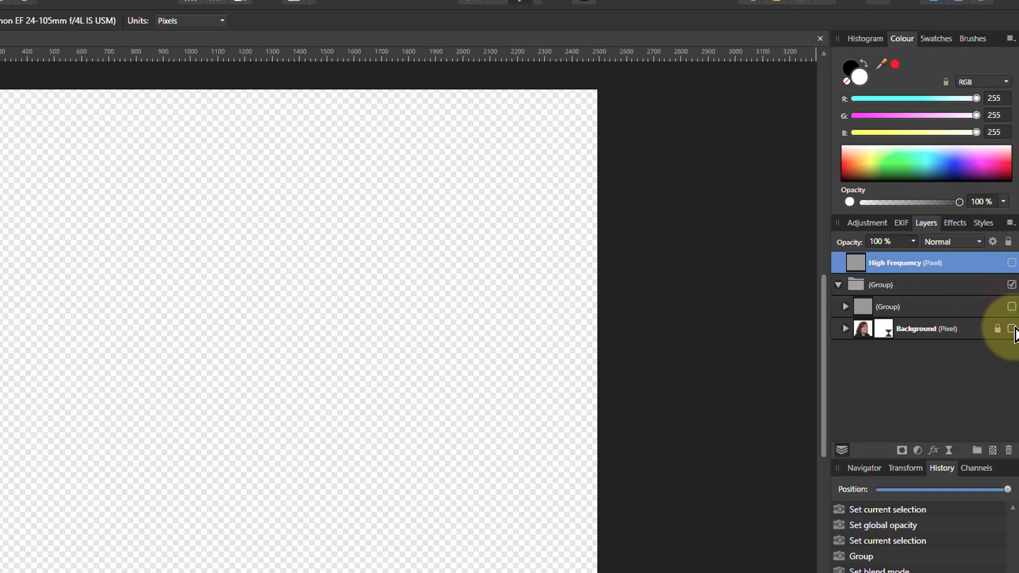
left_click(1011, 328)
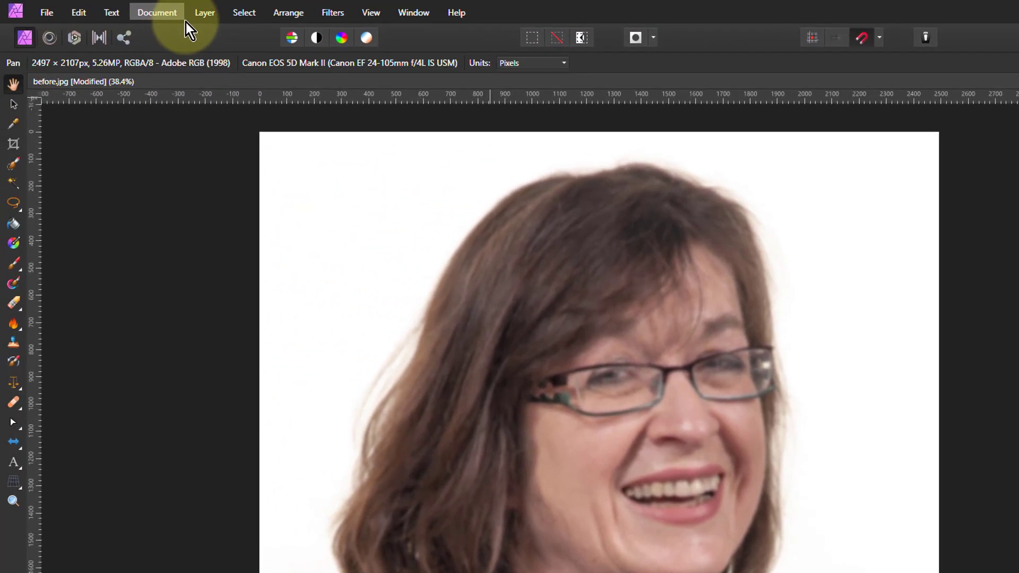
Merge visible into a Low Frequency layer below High Frequency, then collapse and hide the original group.
left_click(128, 7)
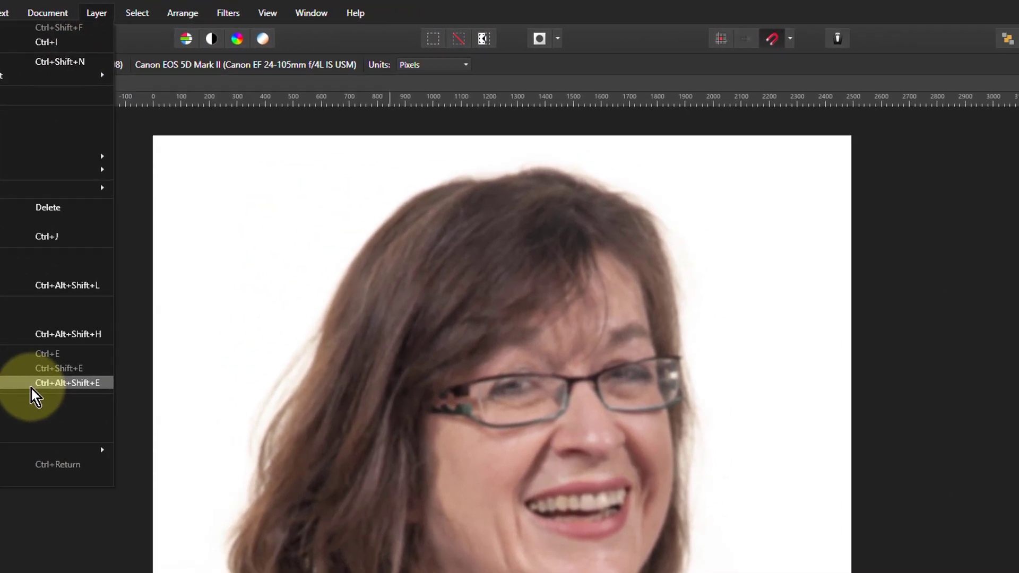
left_click(48, 396)
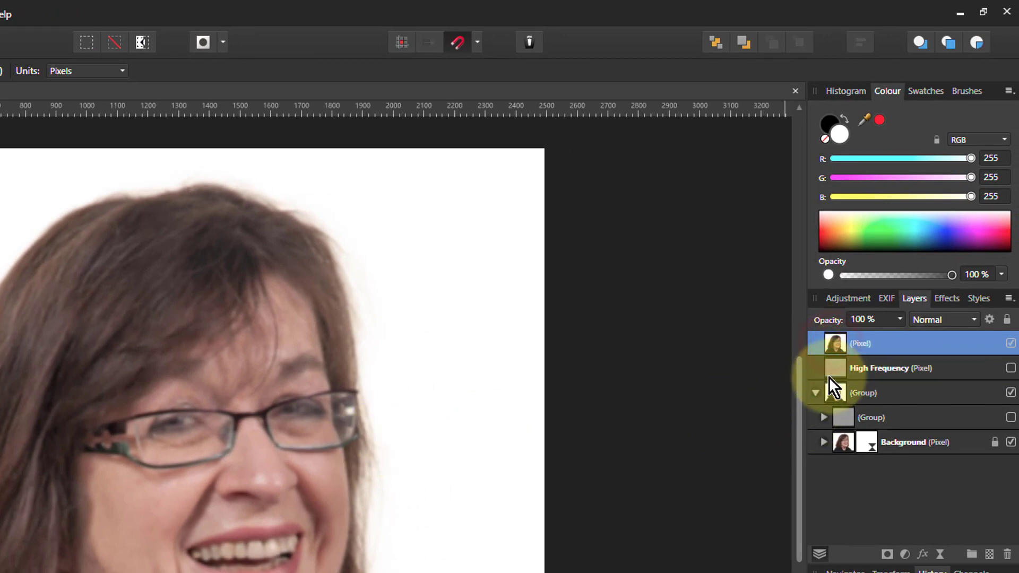
key("ctrl+bracketleft")
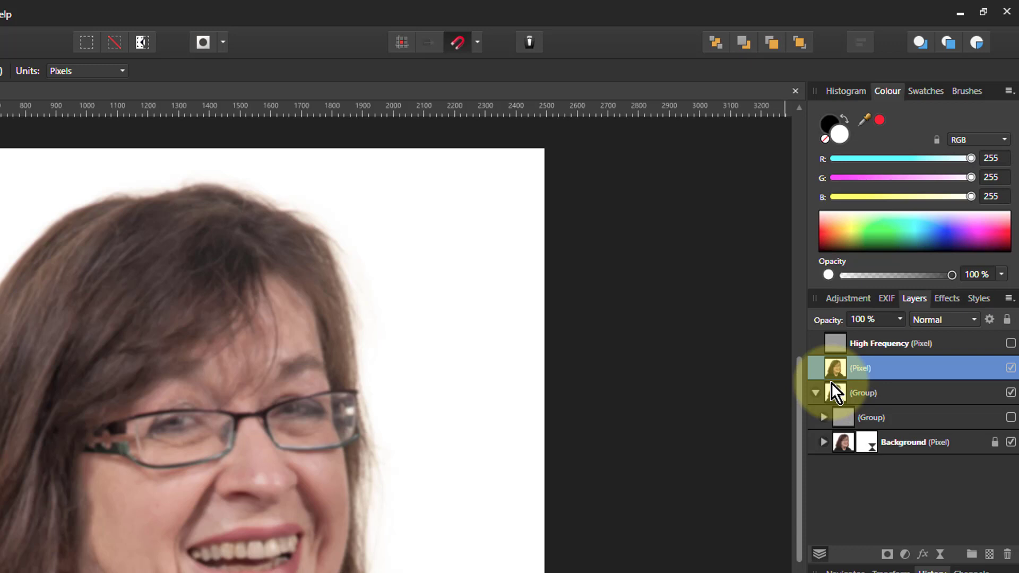
double_click(865, 368)
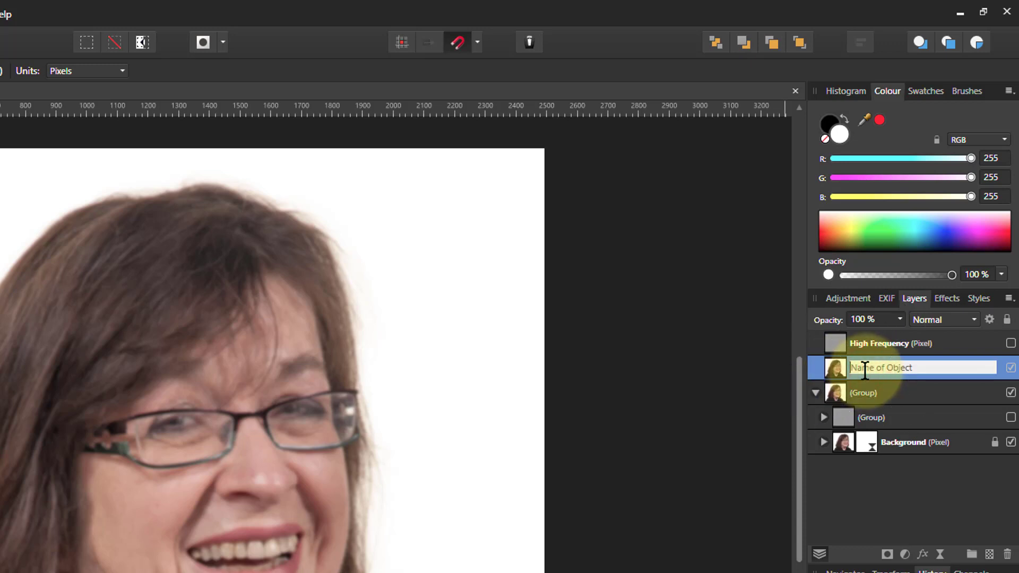
type("Low Frequency")
key("Return")
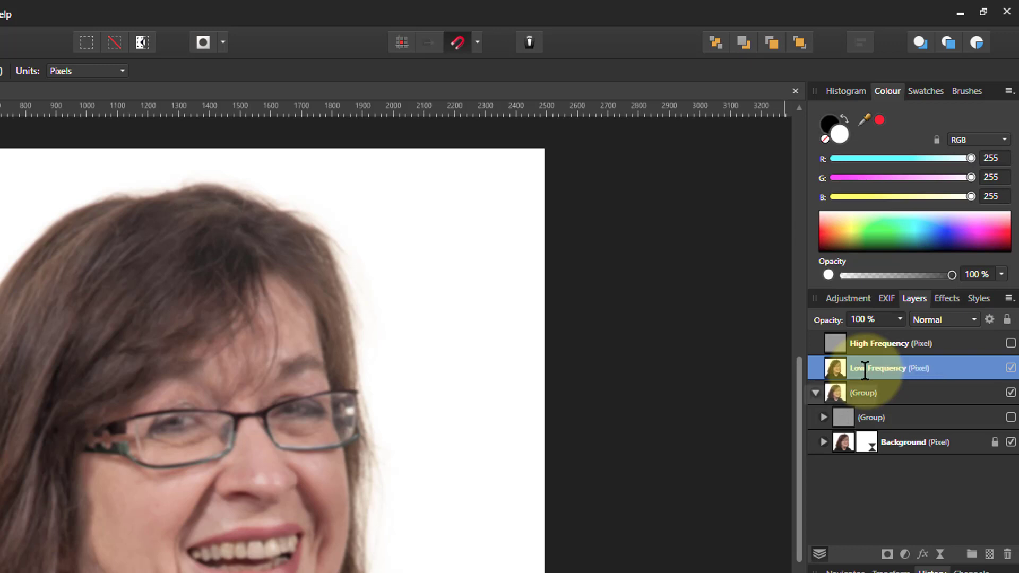
left_click(815, 393)
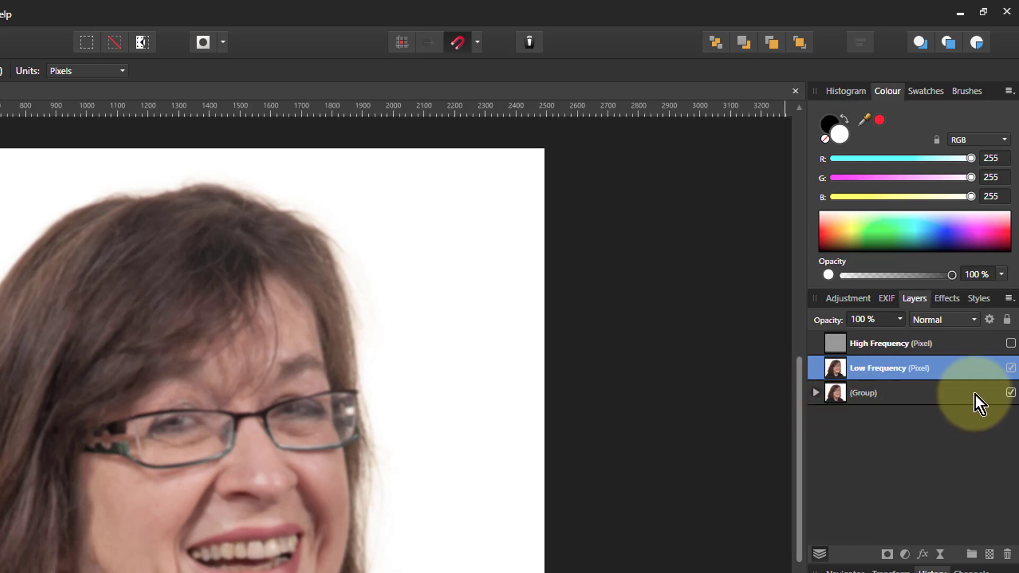
left_click(1010, 392)
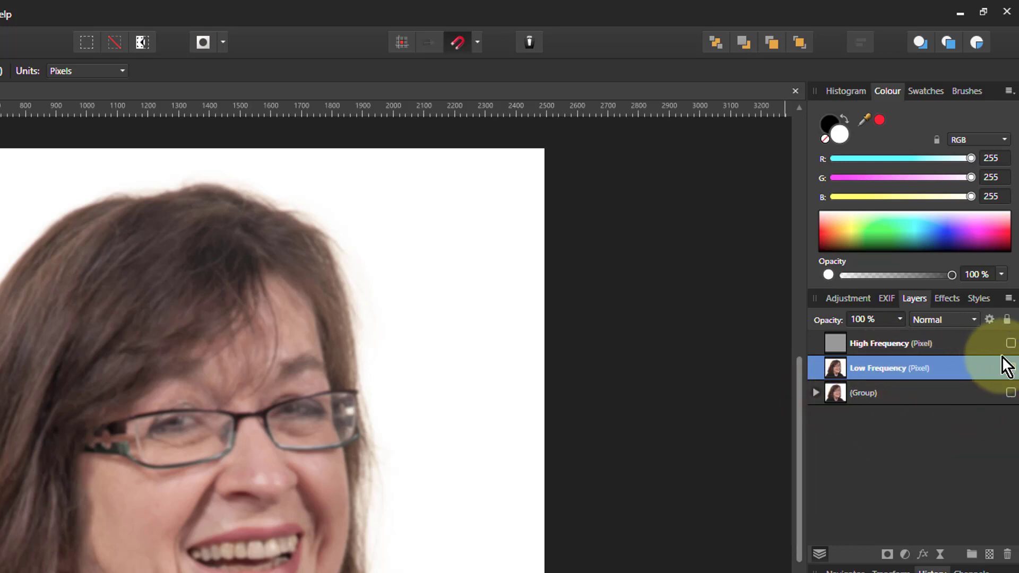
Show the High Frequency layer and set its blend mode to Linear Light.
left_click(1011, 343)
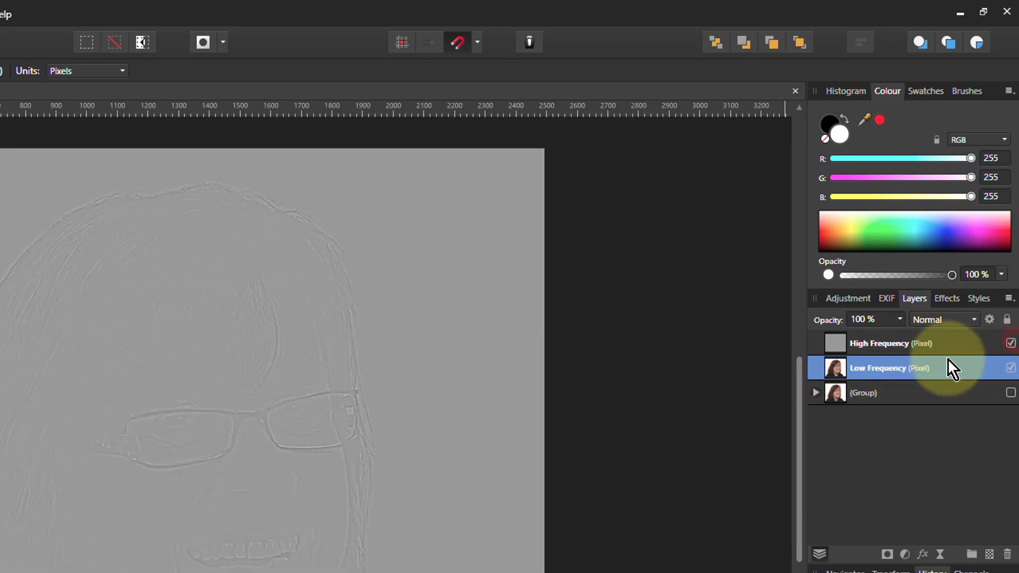
left_click(849, 346)
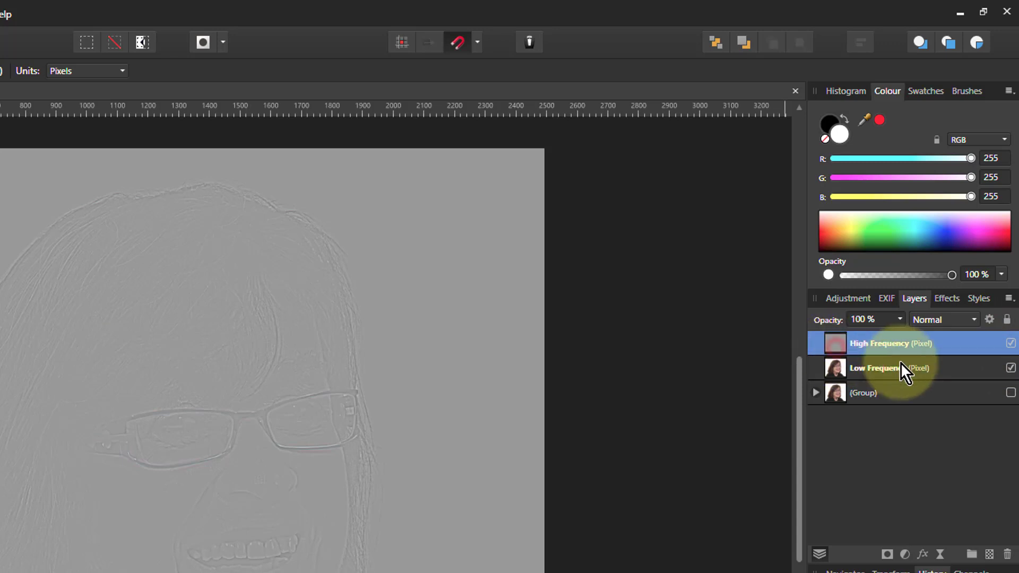
left_click(932, 320)
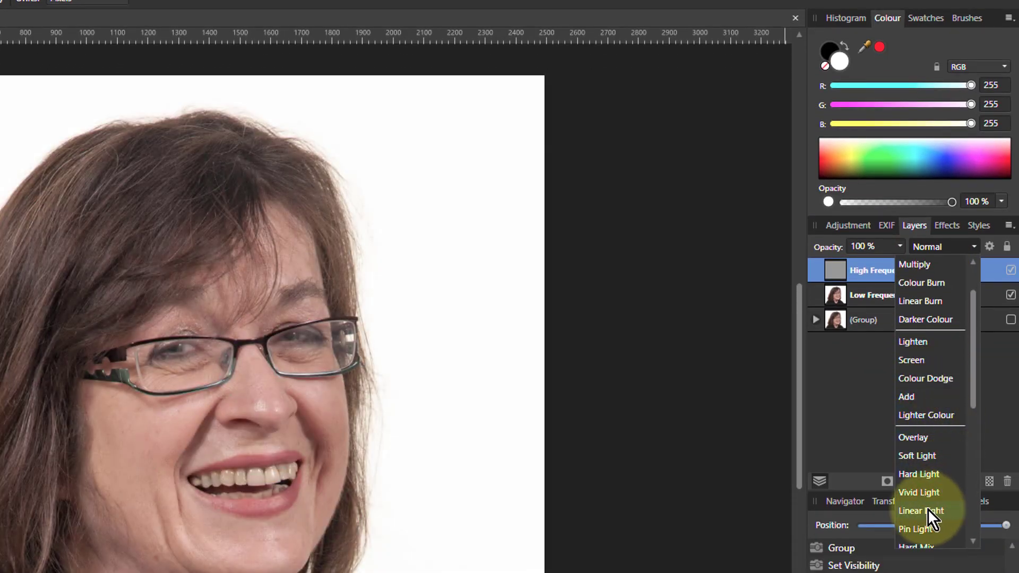
left_click(928, 508)
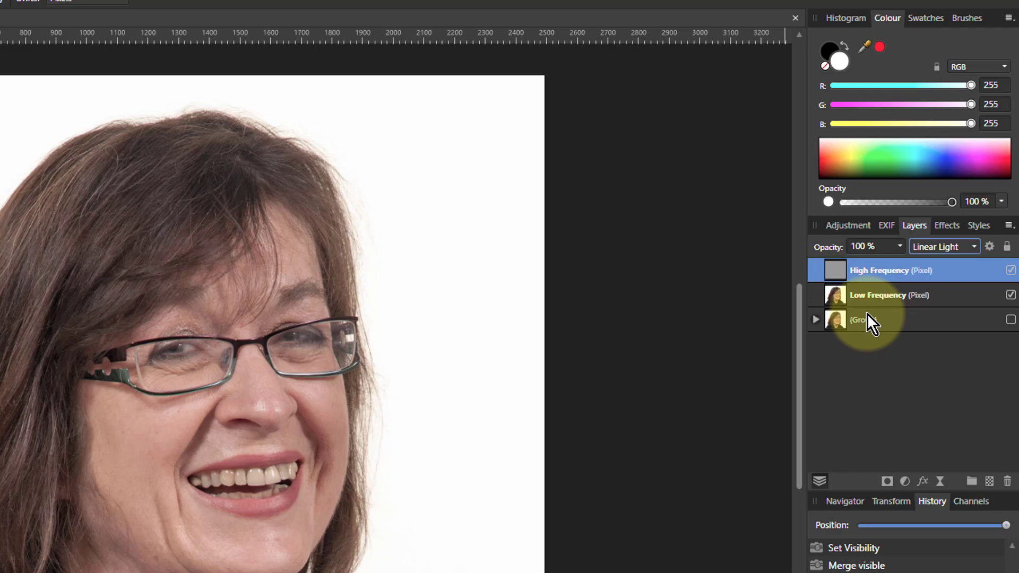
left_click(816, 320)
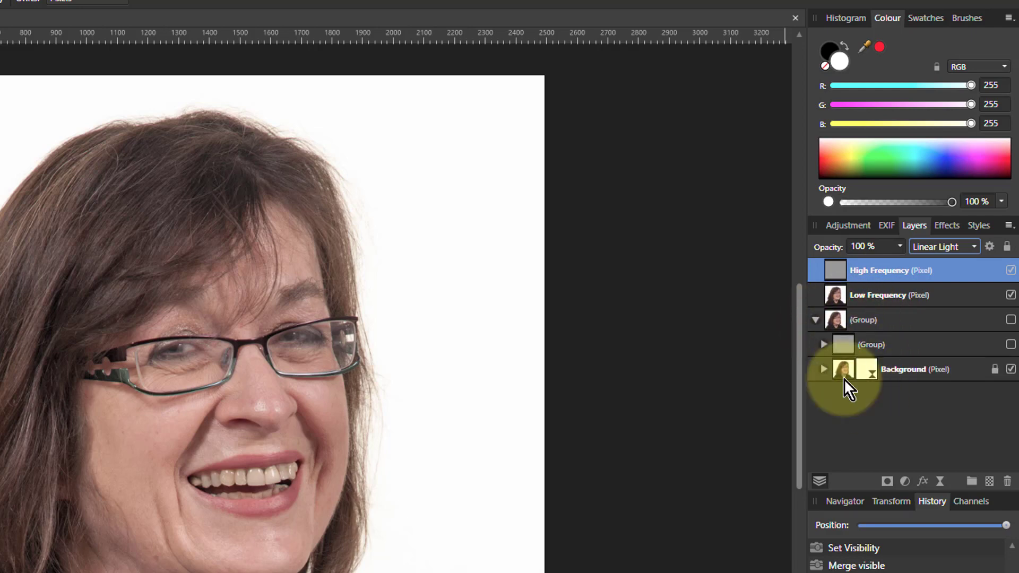
left_click(815, 319)
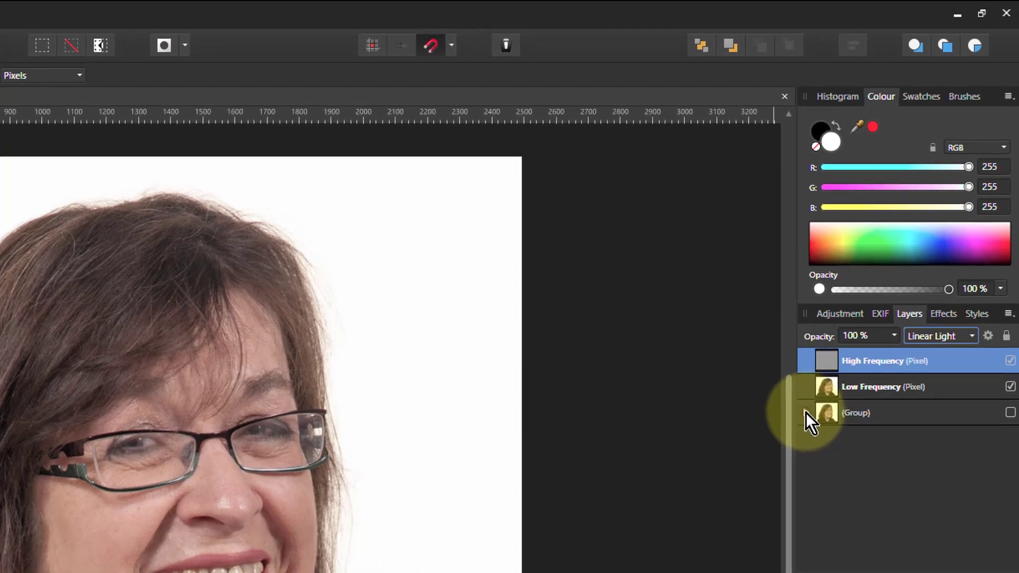
left_click(884, 261)
left_click(816, 439)
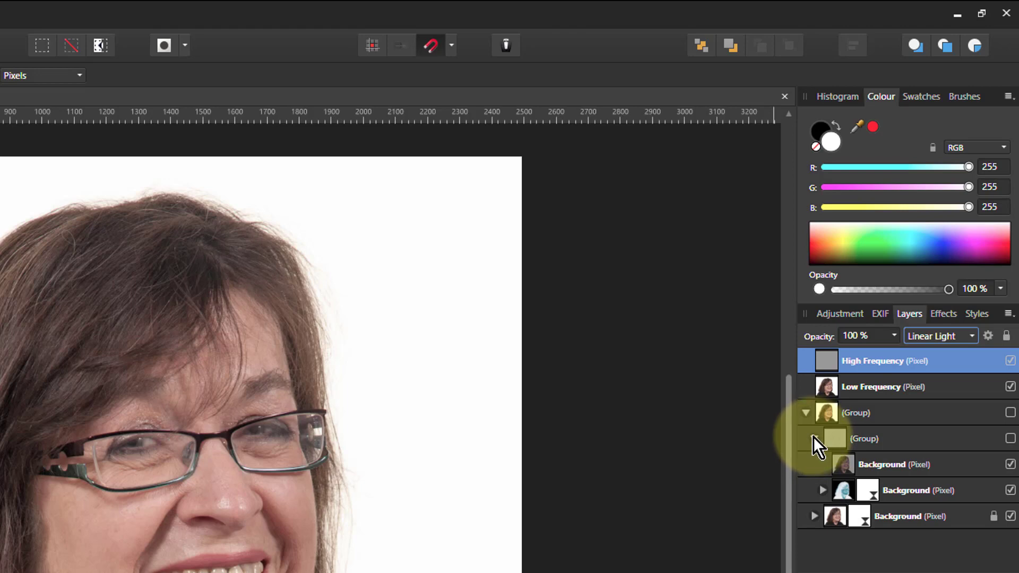
left_click(806, 413)
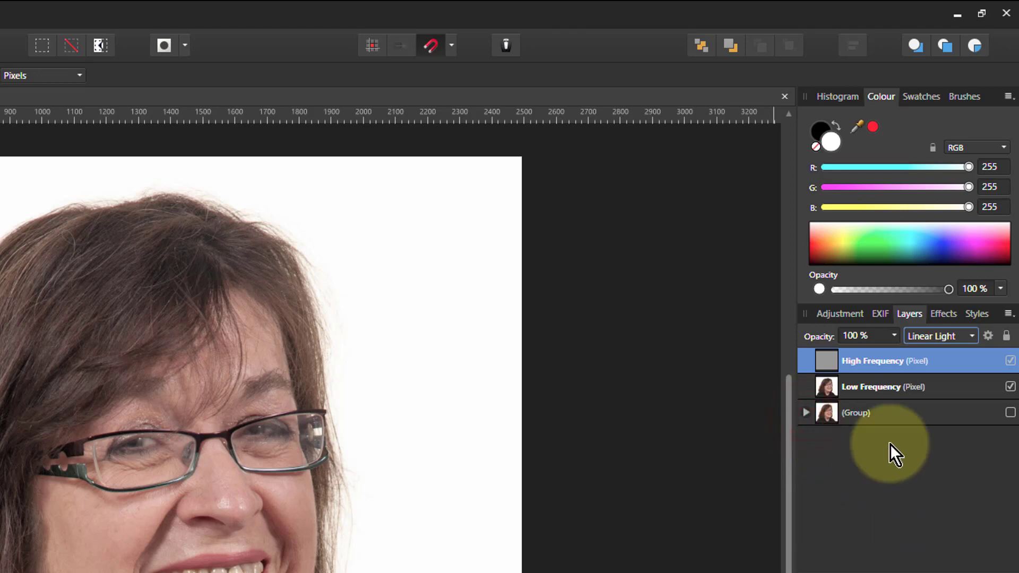